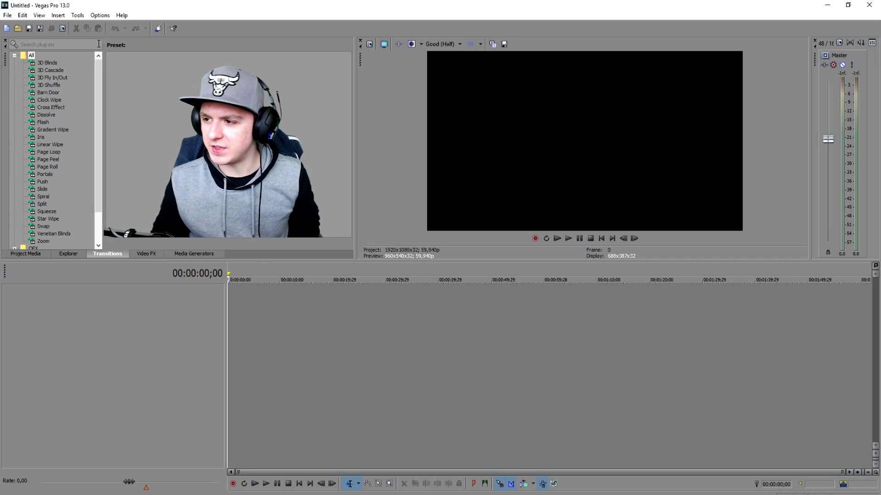
Step: Import the video file "intro en outro (01).mp4" from the tutorial's folder into the project media
{"action": "left_click", "coordinate": [7, 15]}
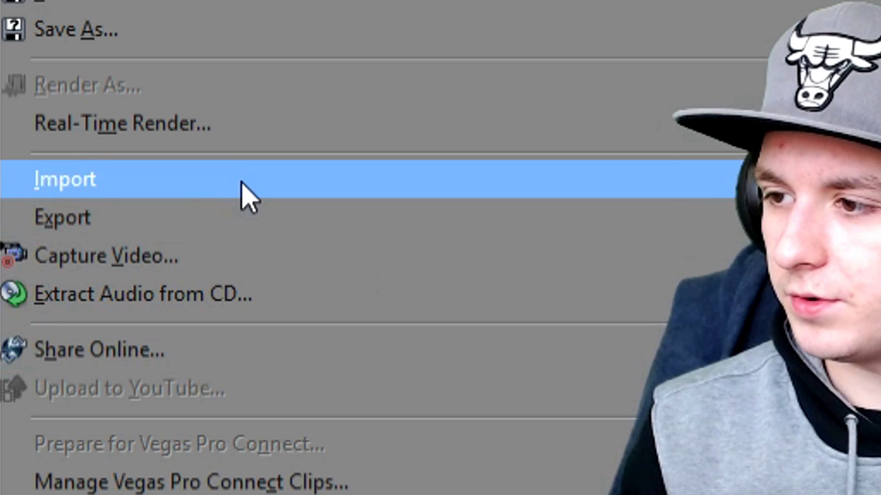
{"action": "mouse_move", "coordinate": [216, 355]}
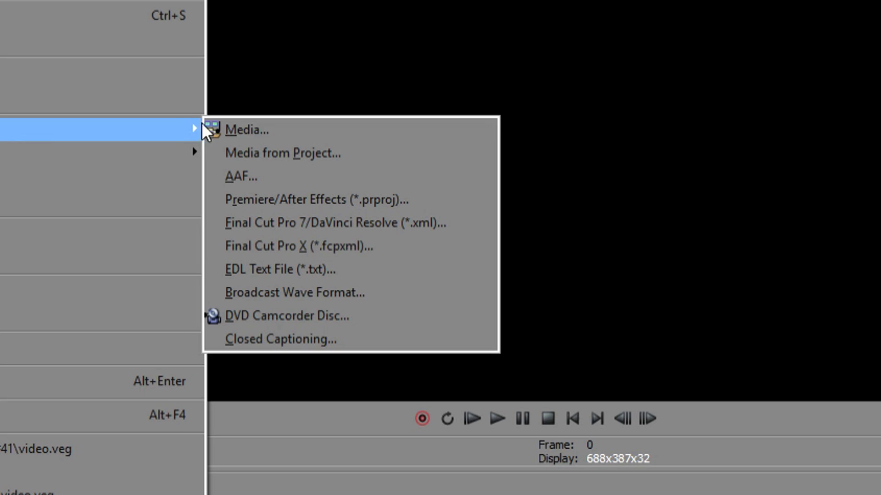
{"action": "left_click", "coordinate": [318, 124]}
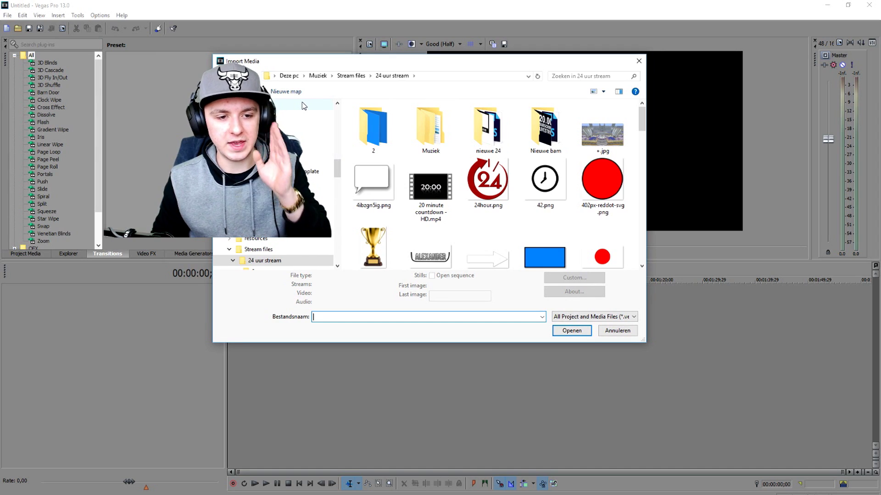
{"action": "left_click", "coordinate": [303, 106]}
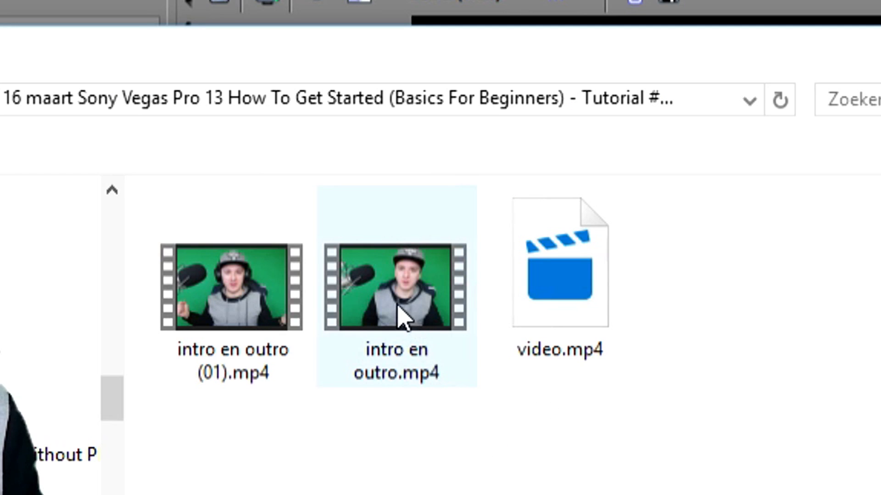
{"action": "double_click", "coordinate": [210, 309]}
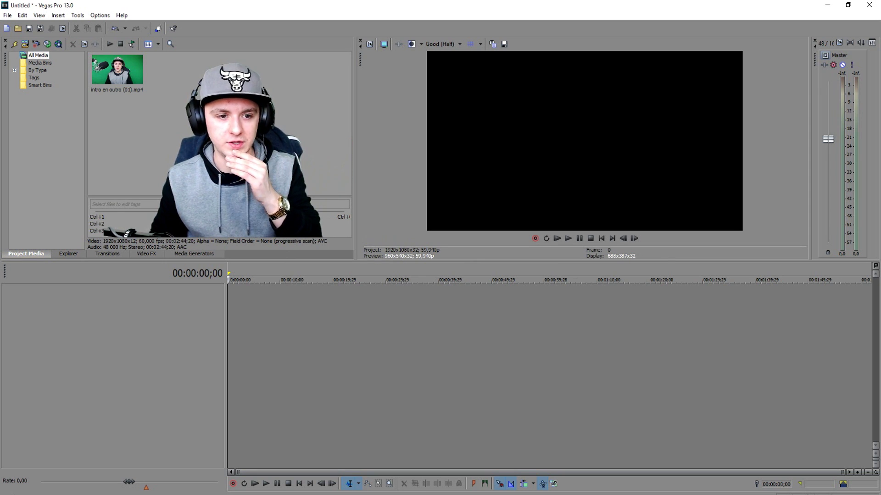
Step: Place the imported clip at the start of the timeline and set the playhead to 00:01:26;17
{"action": "left_click", "coordinate": [106, 69]}
{"action": "left_click_drag", "start_coordinate": [263, 315], "coordinate": [364, 300]}
{"action": "left_click", "coordinate": [549, 298]}
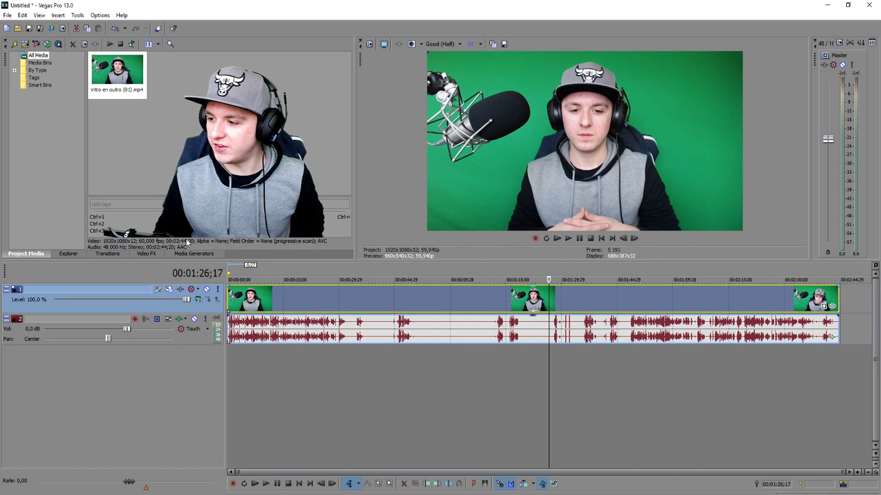
Step: Apply the default Brightness and Contrast video effect to the clip on the timeline
{"action": "left_click", "coordinate": [145, 253]}
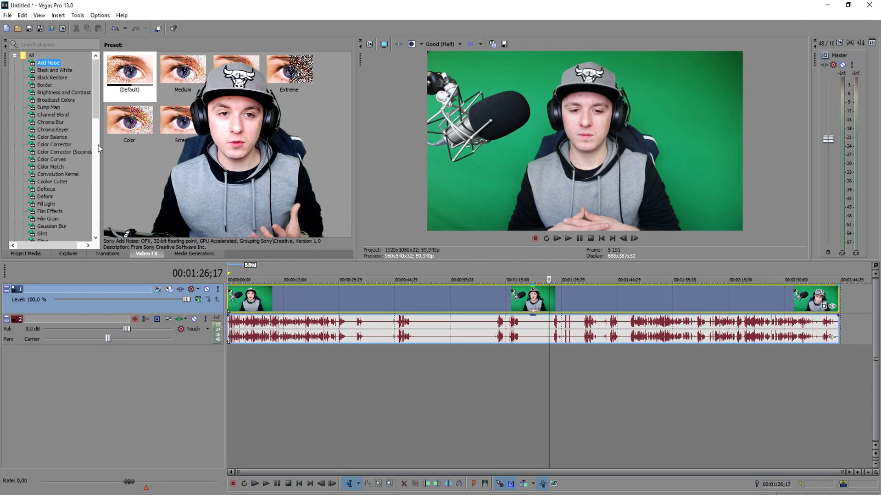
{"action": "left_click", "coordinate": [53, 92]}
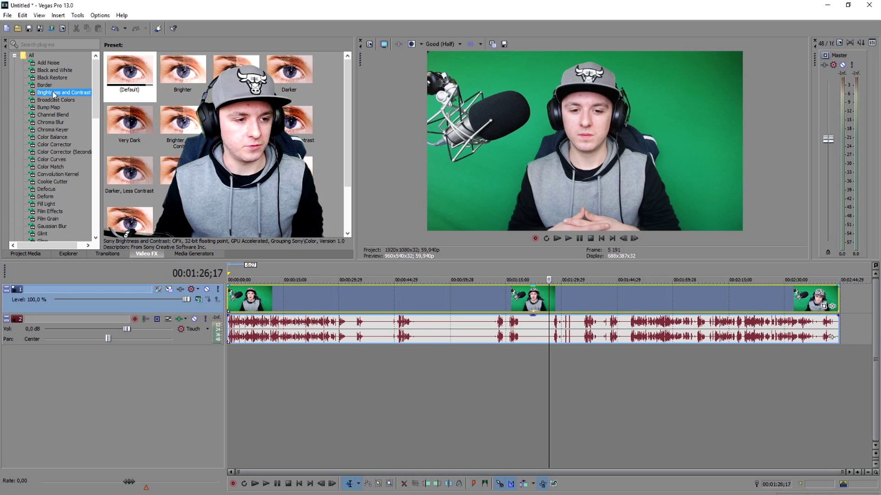
{"action": "left_click_drag", "start_coordinate": [320, 291], "coordinate": [346, 295]}
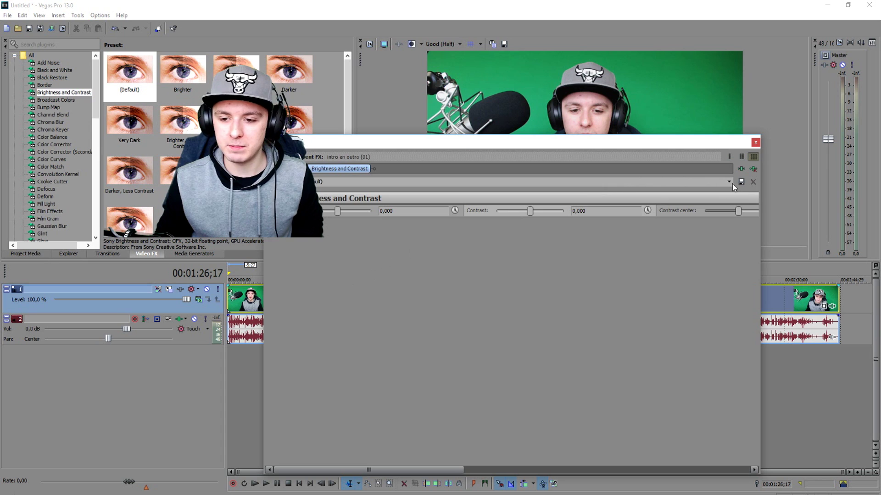
Step: Try the Darker, More Contrast preset, settle on the Audition preset, and close the effect settings
{"action": "left_click", "coordinate": [729, 183]}
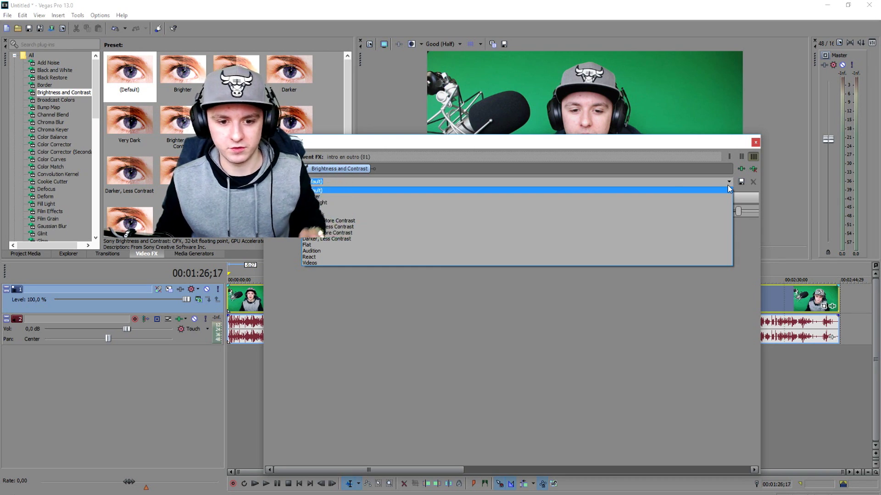
{"action": "left_click", "coordinate": [695, 233]}
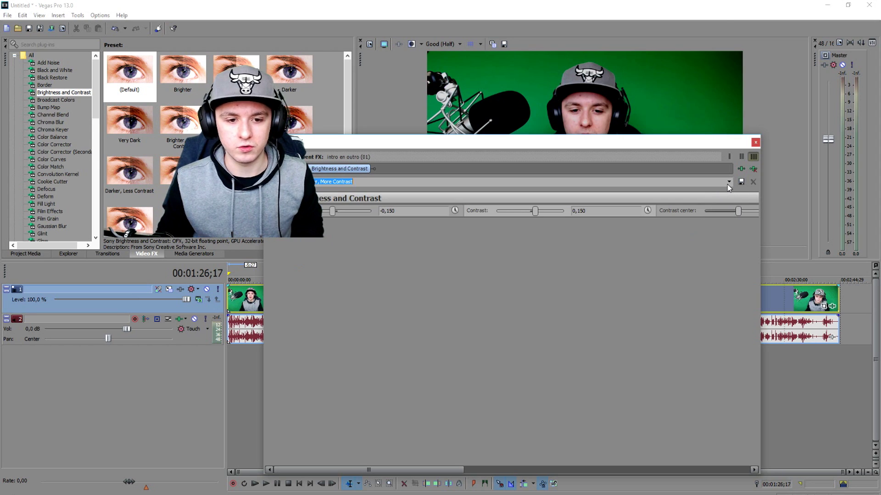
{"action": "left_click", "coordinate": [728, 183]}
{"action": "left_click", "coordinate": [705, 246]}
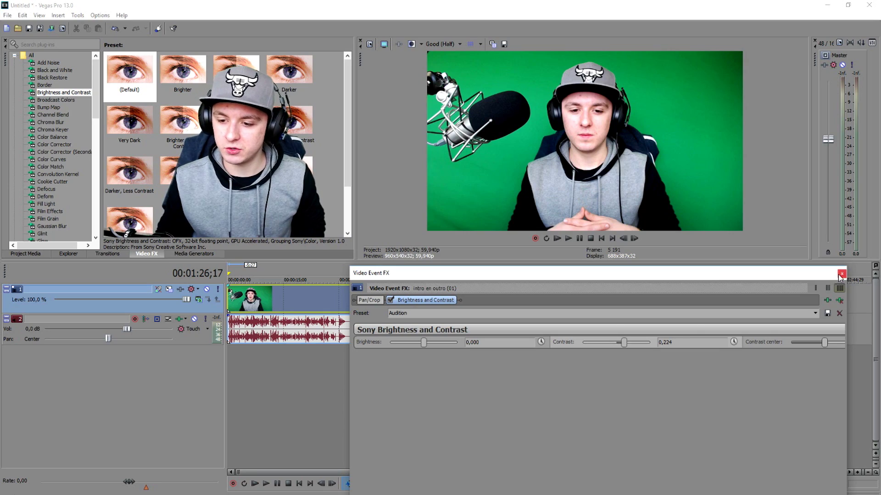
{"action": "left_click", "coordinate": [848, 267]}
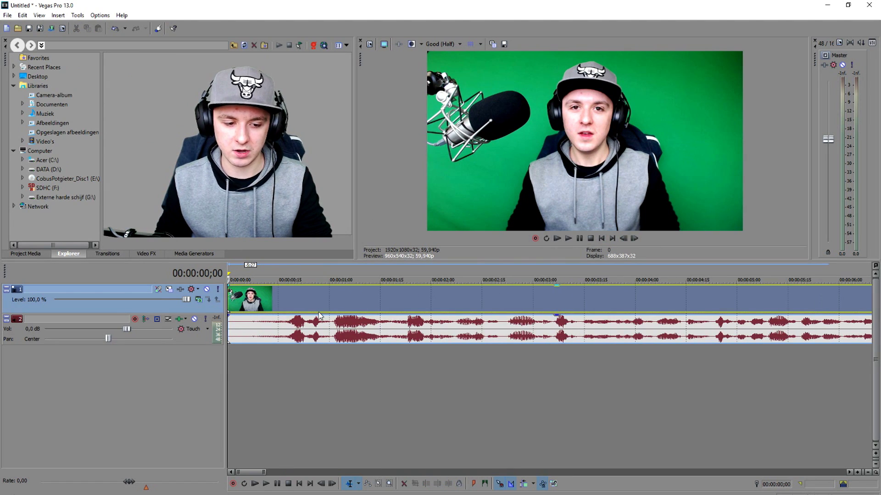
Step: Play back the opening seconds of the clip and return the playhead to the timeline start
{"action": "scroll", "coordinate": [320, 311], "scroll_direction": "down", "scroll_amount": 4}
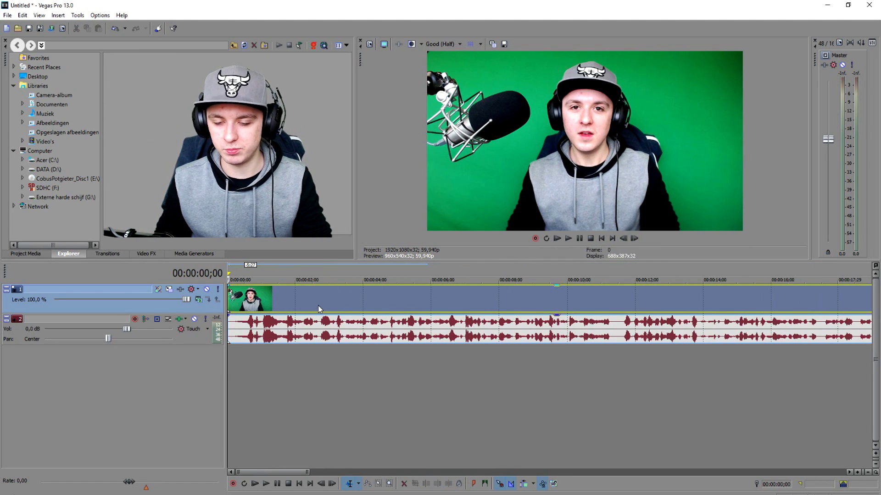
{"action": "key", "text": "space"}
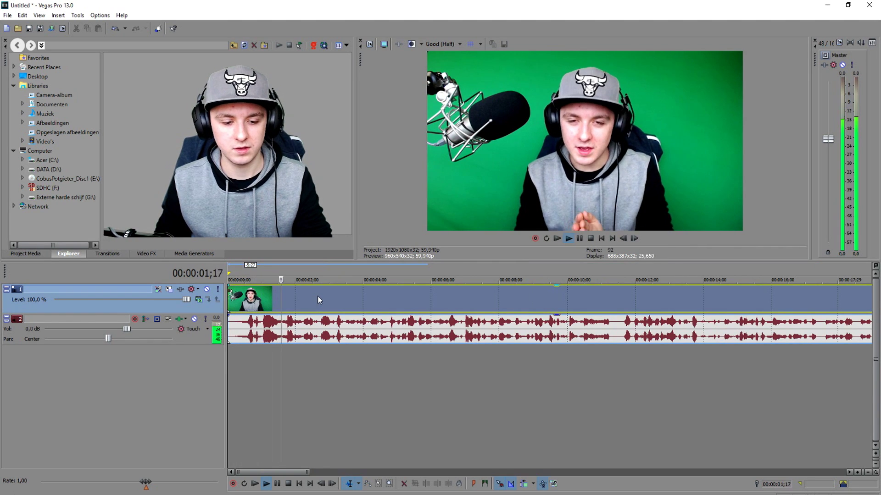
{"action": "key", "text": "space"}
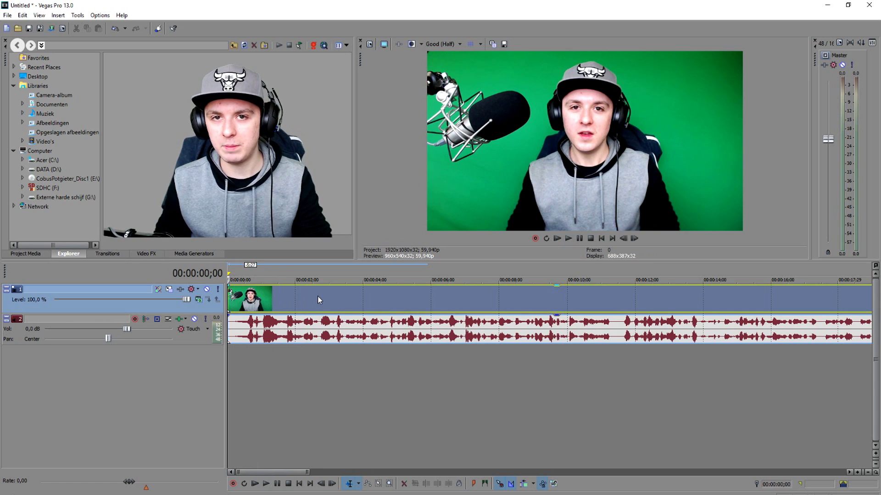
{"action": "key", "text": "space"}
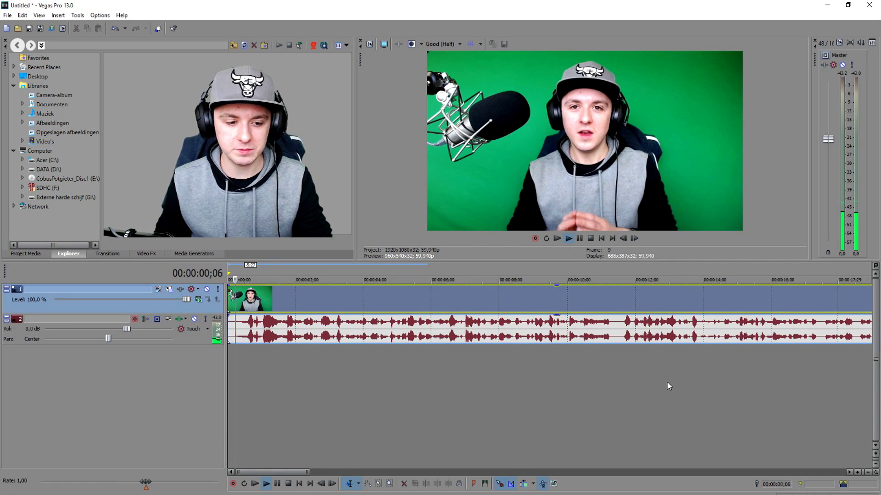
{"action": "key", "text": "space"}
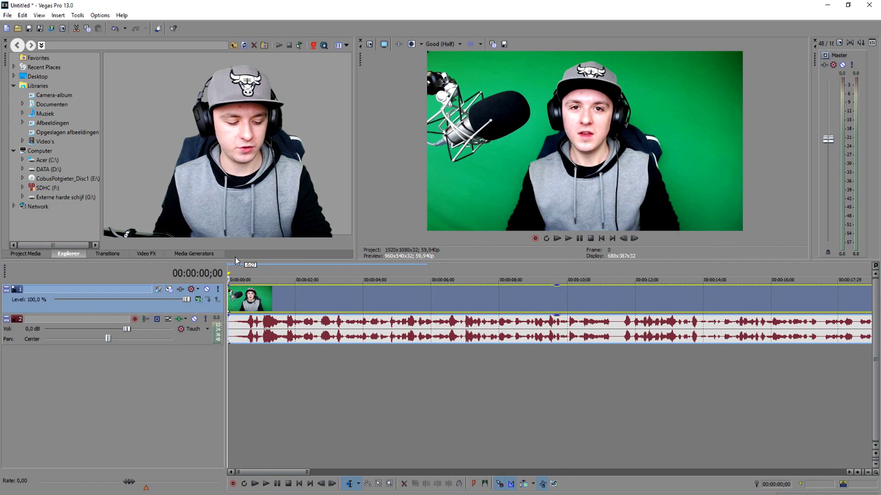
{"action": "left_click", "coordinate": [289, 303]}
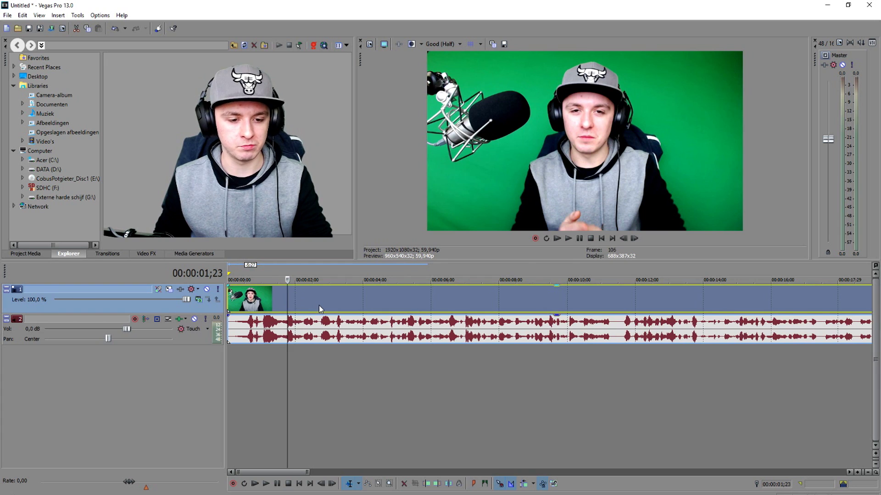
{"action": "scroll", "coordinate": [321, 305], "scroll_direction": "up", "scroll_amount": 3}
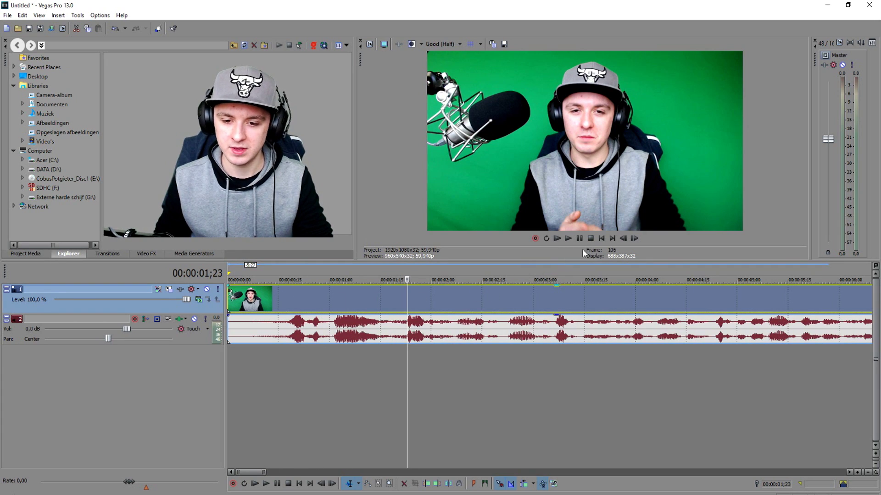
{"action": "key", "text": "ctrl+Home"}
{"action": "key", "text": "ctrl+a"}
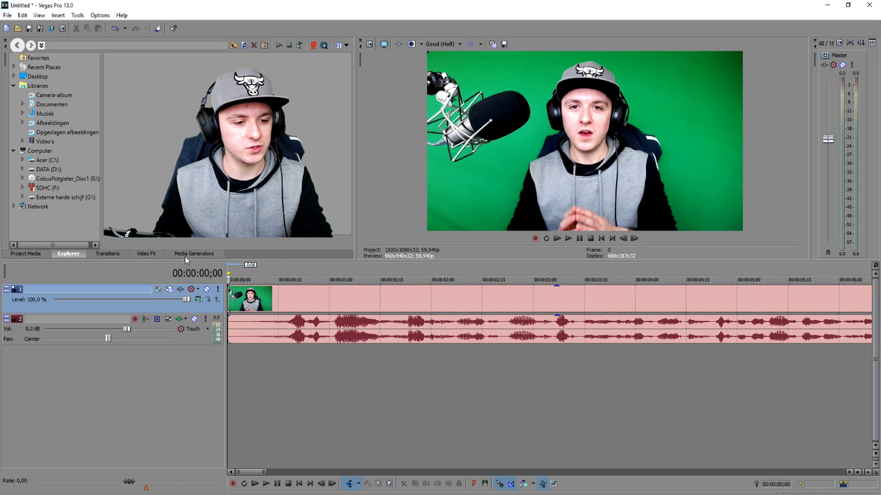
Step: Add the Slide Out, Right-Left transition to the start of the video clip and close its settings
{"action": "left_click", "coordinate": [112, 255]}
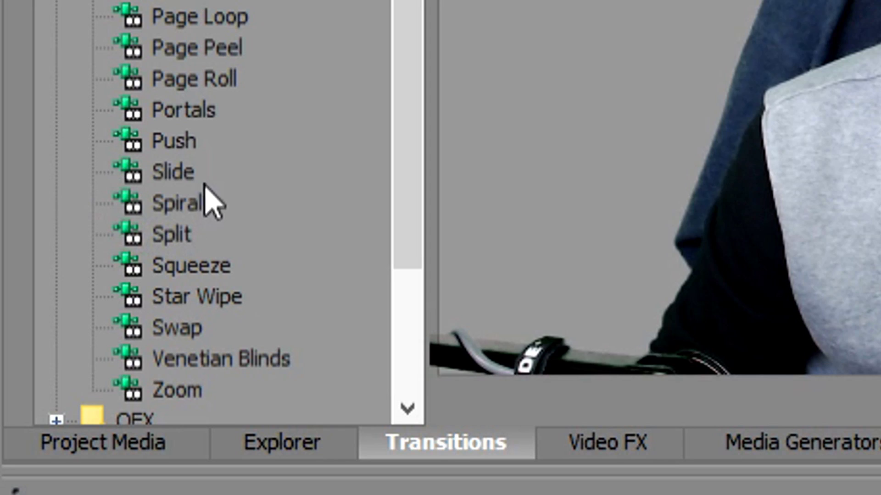
{"action": "left_click", "coordinate": [41, 191]}
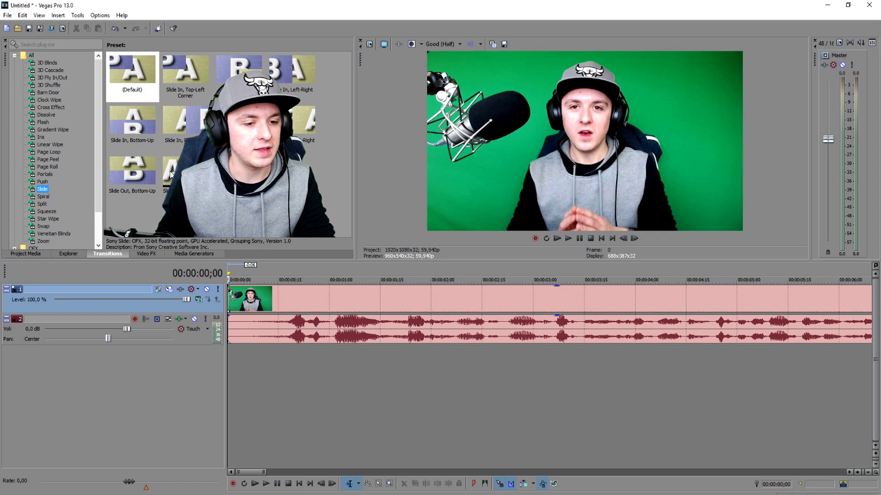
{"action": "left_click", "coordinate": [170, 179]}
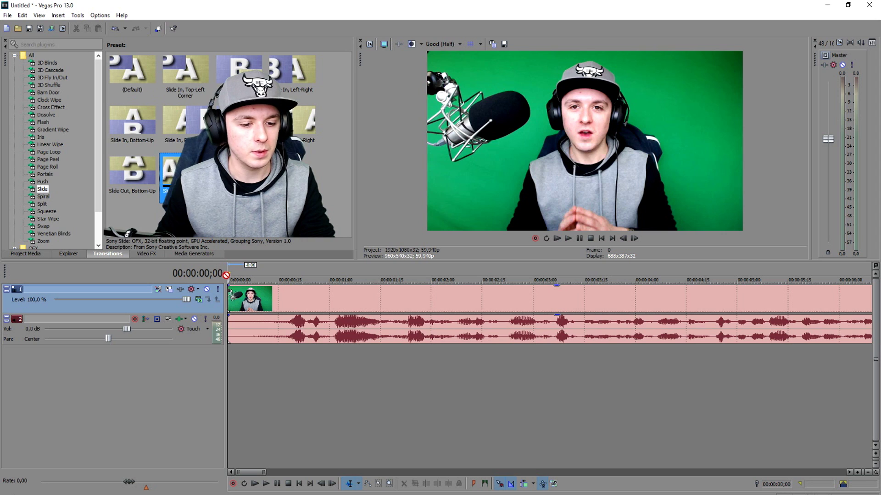
{"action": "left_click_drag", "start_coordinate": [230, 294], "coordinate": [231, 296]}
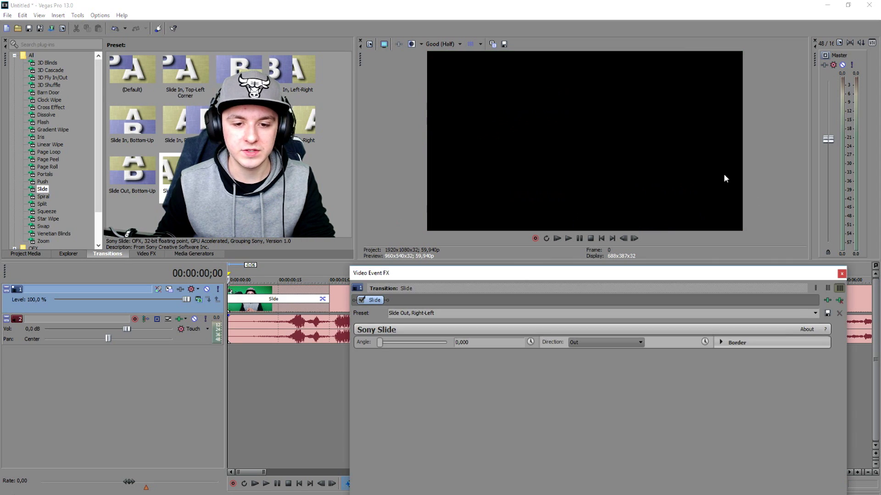
{"action": "left_click", "coordinate": [842, 273]}
{"action": "scroll", "coordinate": [386, 275], "scroll_direction": "up", "scroll_amount": 5}
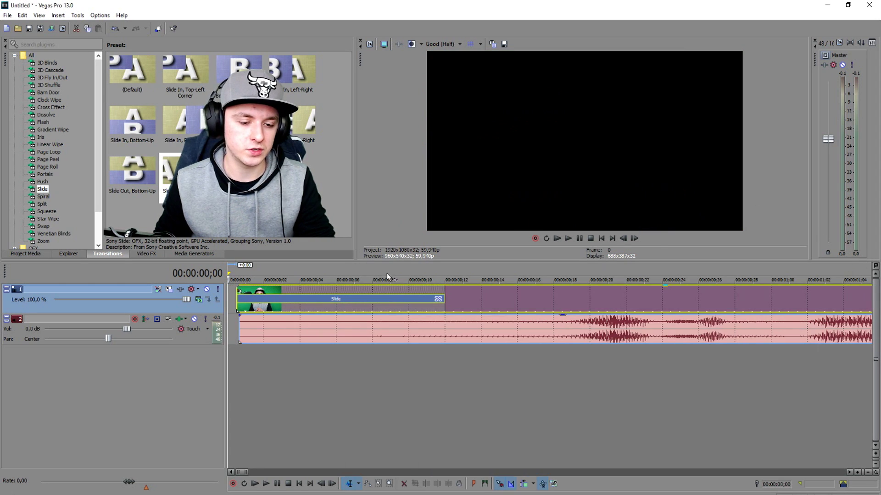
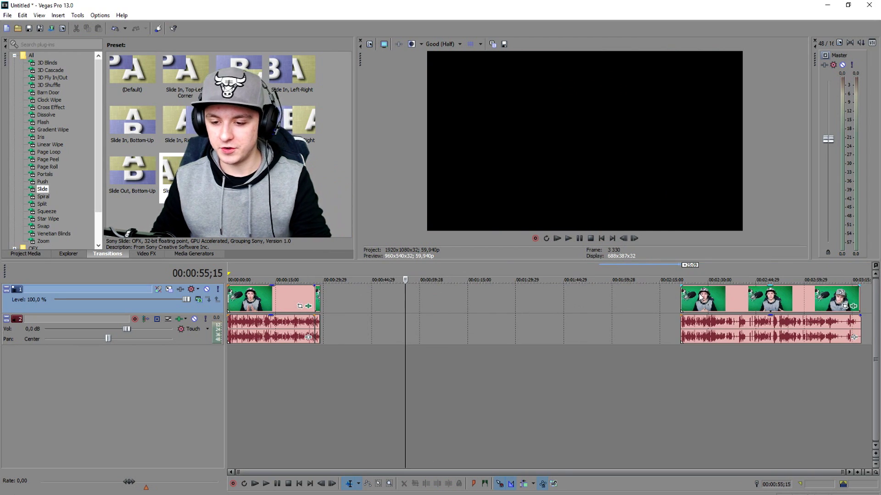
Step: Delete the remaining footage after the large gap and return the playhead to the timeline start
{"action": "left_click", "coordinate": [699, 296]}
{"action": "key", "text": "Delete"}
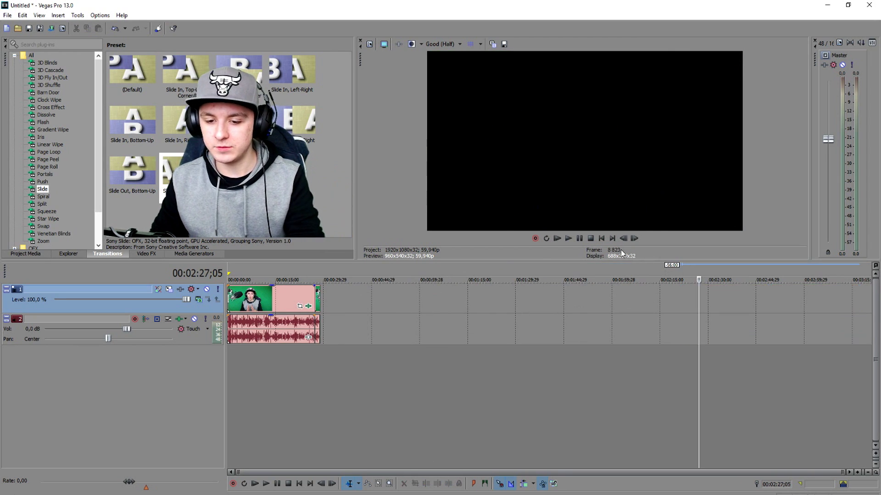
{"action": "left_click", "coordinate": [601, 238]}
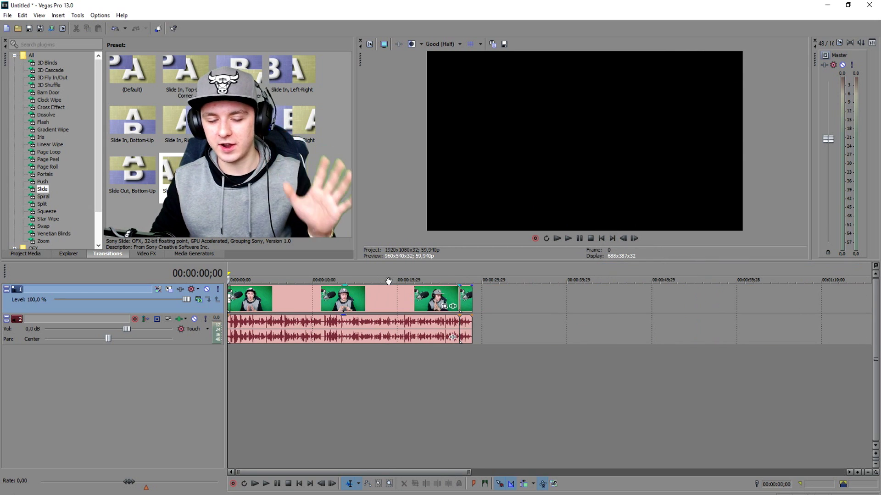
{"action": "scroll", "coordinate": [378, 279], "scroll_direction": "up", "scroll_amount": 3}
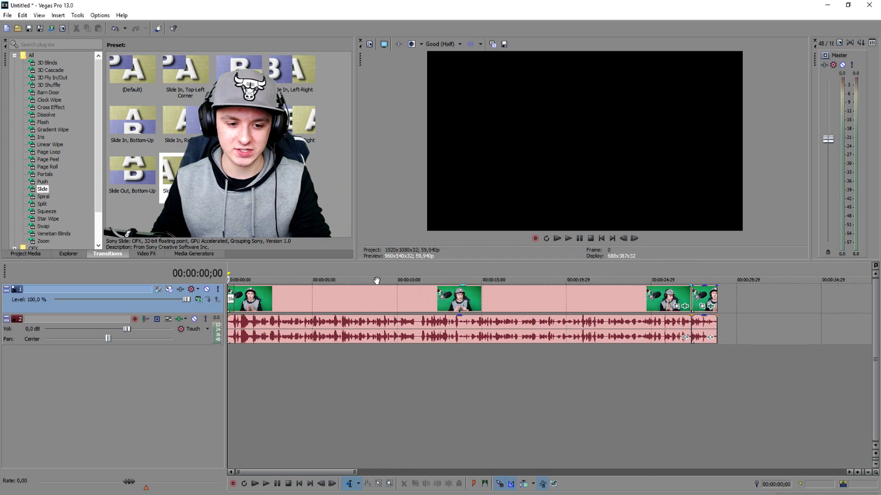
{"action": "scroll", "coordinate": [351, 292], "scroll_direction": "up", "scroll_amount": 5}
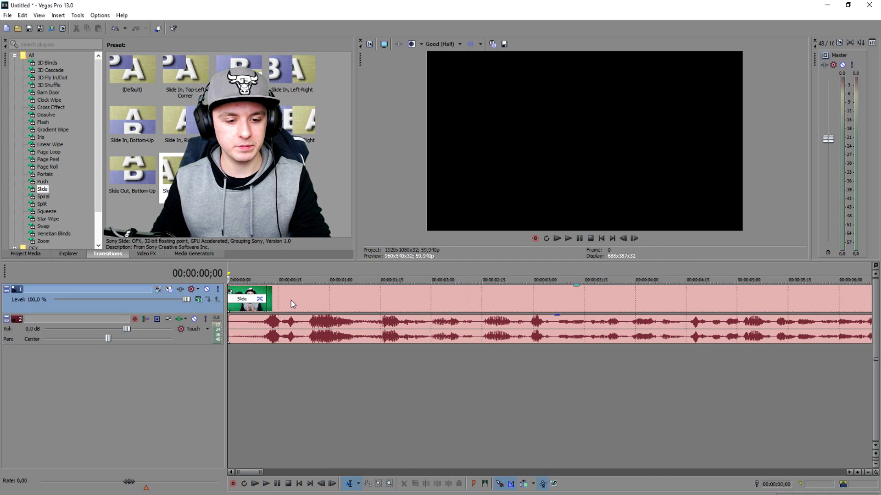
Step: Place the background audio on a new track below the voice track, starting at the timeline start, and play back the opening
{"action": "scroll", "coordinate": [285, 312], "scroll_direction": "down", "scroll_amount": 6}
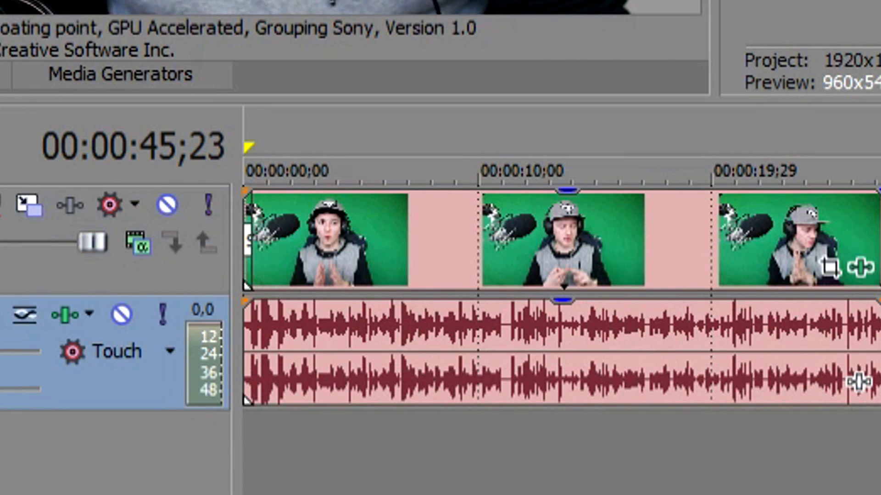
{"action": "mouse_move", "coordinate": [555, 493]}
{"action": "left_mouse_down"}
{"action": "mouse_move", "coordinate": [555, 478]}
{"action": "mouse_move", "coordinate": [362, 483]}
{"action": "left_mouse_up"}
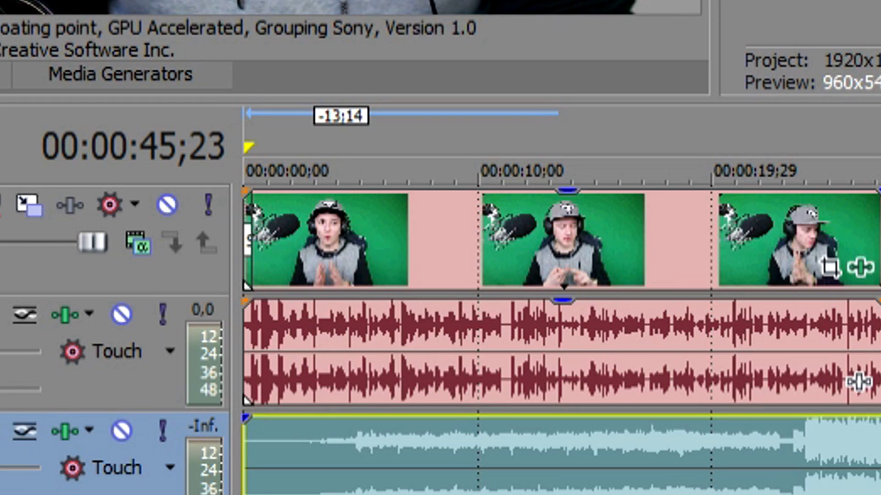
{"action": "key", "text": "Up"}
{"action": "key", "text": "Up"}
{"action": "key", "text": "space"}
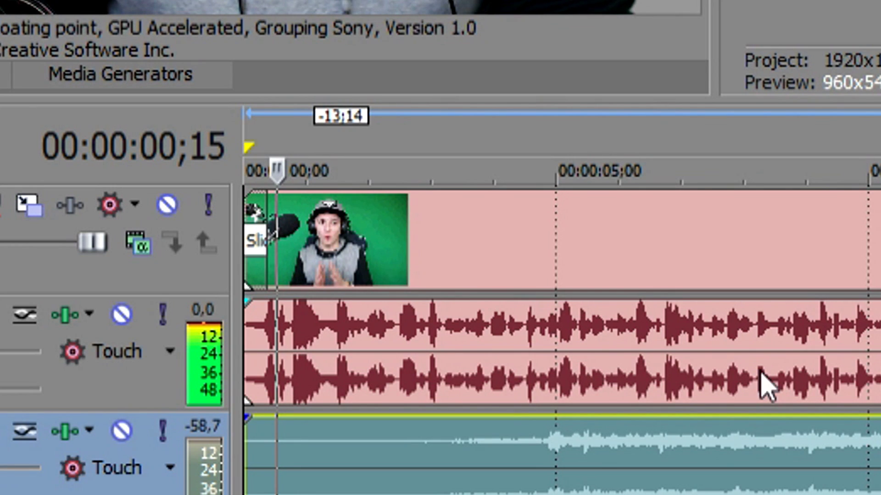
{"action": "key", "text": "space"}
{"action": "key", "text": "Up"}
{"action": "key", "text": "Up"}
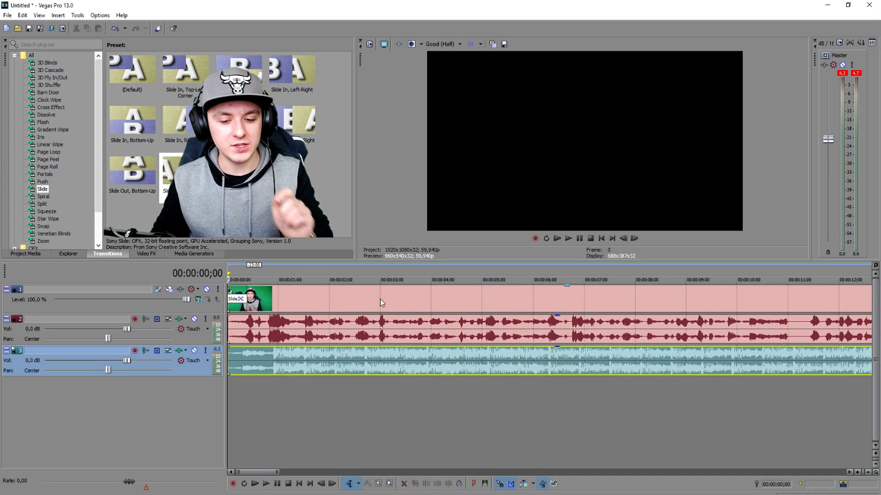
Step: Try the background audio's gain at about -11.6 dB, then reset it to 0.0 dB and play back from the timeline start
{"action": "left_click", "coordinate": [281, 365]}
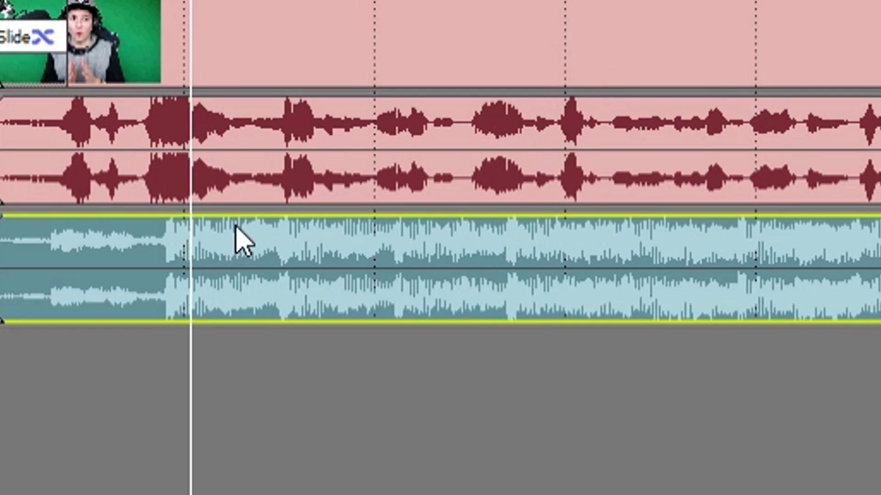
{"action": "mouse_move", "coordinate": [292, 349]}
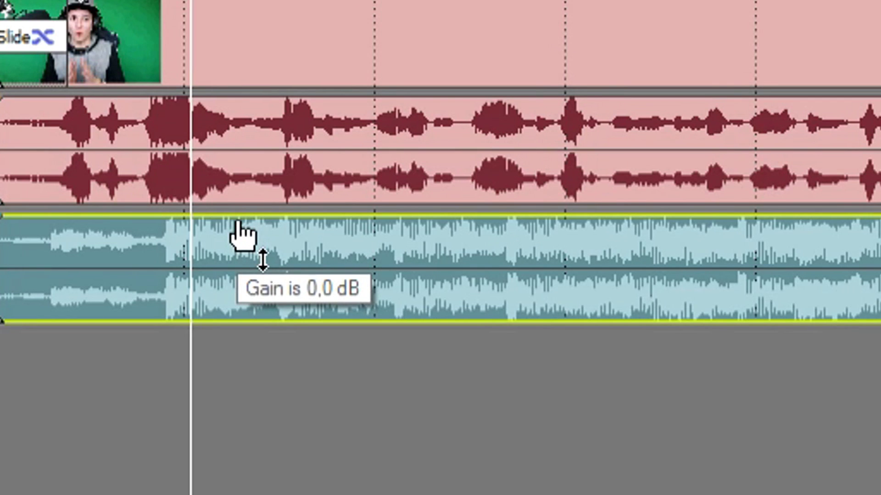
{"action": "left_click_drag", "start_coordinate": [238, 223], "coordinate": [227, 311]}
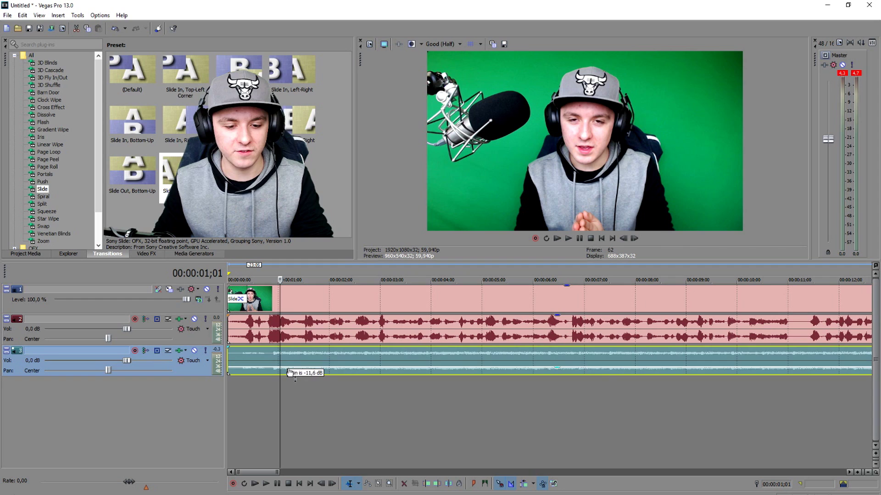
{"action": "left_click_drag", "start_coordinate": [290, 373], "coordinate": [290, 372]}
{"action": "left_click", "coordinate": [601, 238]}
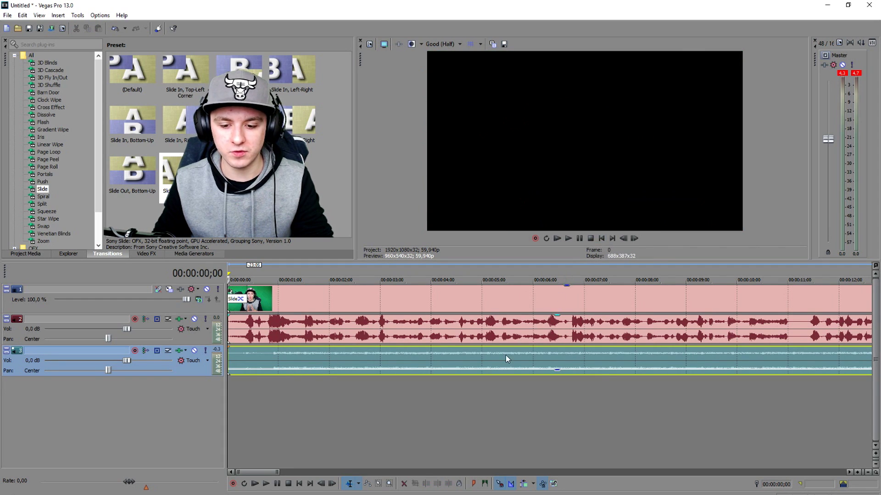
{"action": "left_click_drag", "start_coordinate": [488, 372], "coordinate": [493, 348]}
{"action": "key", "text": "space"}
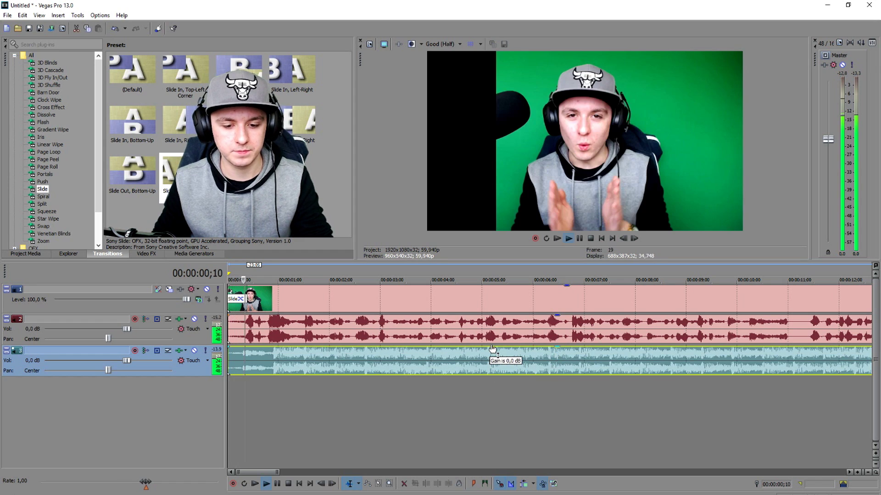
Step: Turn the background audio clip's gain far down and delete the part of it that extends past the end of the video
{"action": "left_click_drag", "start_coordinate": [493, 349], "coordinate": [488, 352]}
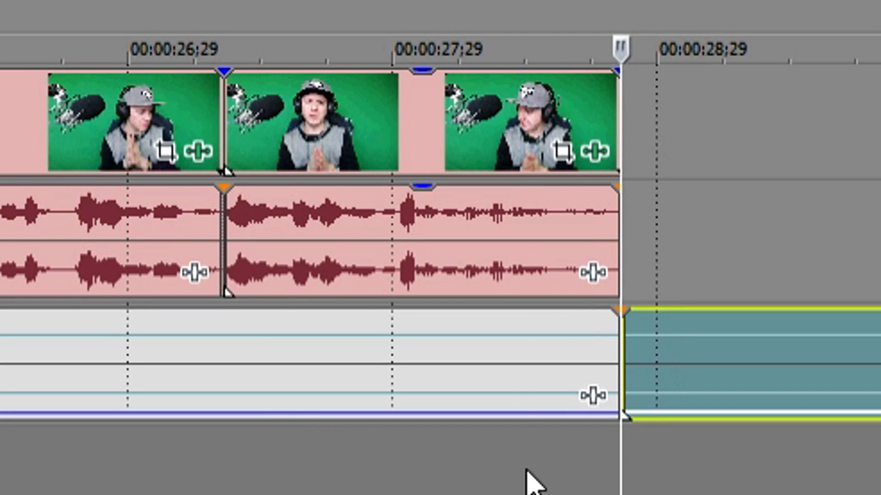
{"action": "left_click", "coordinate": [527, 472]}
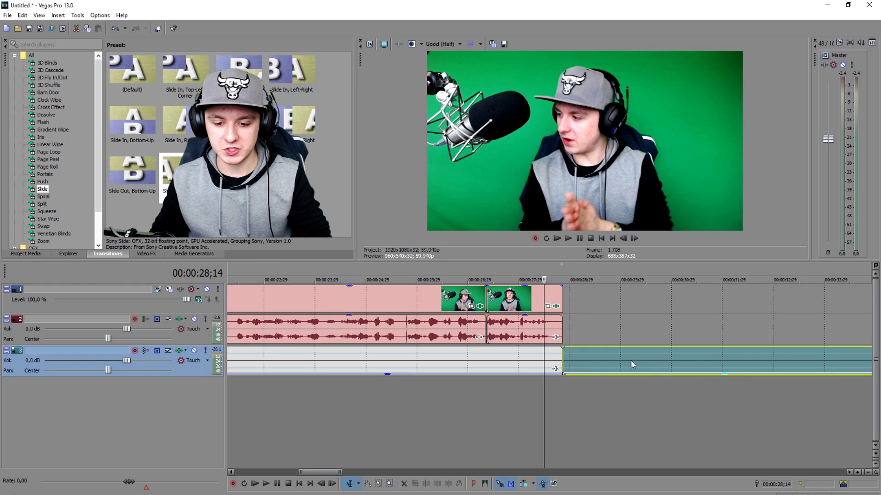
{"action": "left_click_drag", "start_coordinate": [641, 363], "coordinate": [626, 357]}
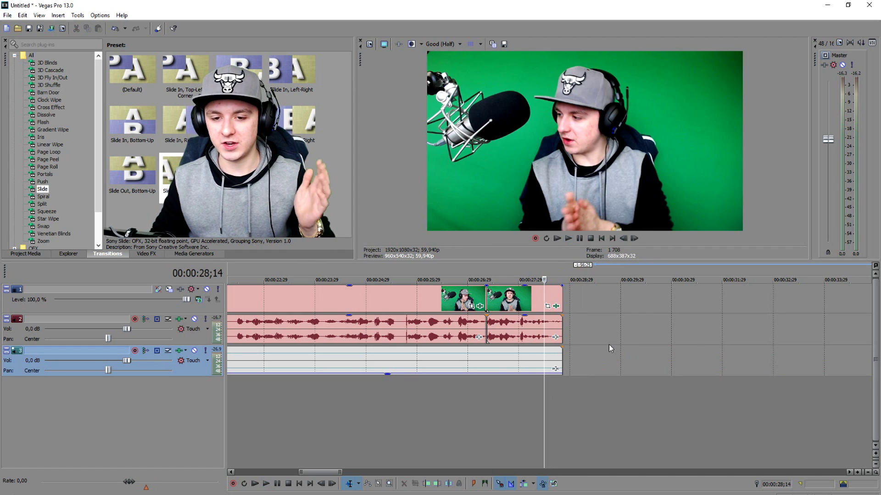
Step: Select the time range from the end of the clips at 00:00:28;25 back to the timeline start
{"action": "left_click", "coordinate": [565, 268]}
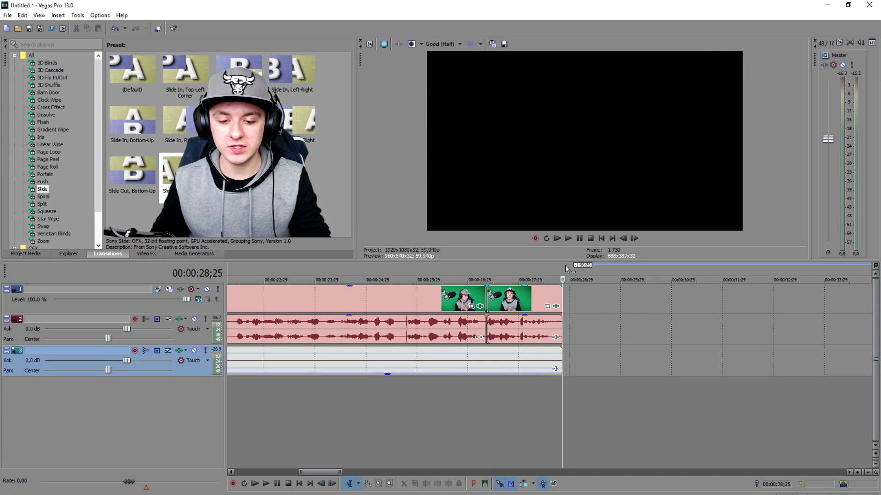
{"action": "key", "text": "ctrl+a"}
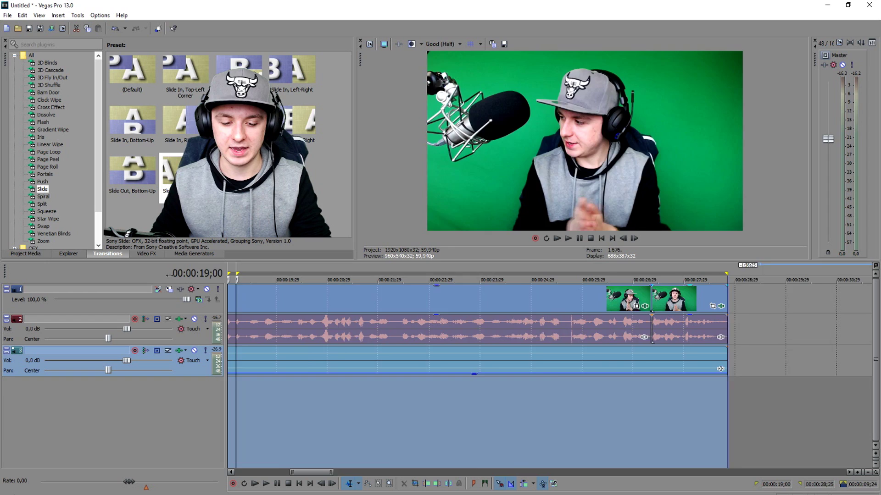
{"action": "key", "text": "ctrl+Home"}
{"action": "scroll", "coordinate": [496, 343], "scroll_direction": "down", "scroll_amount": 5}
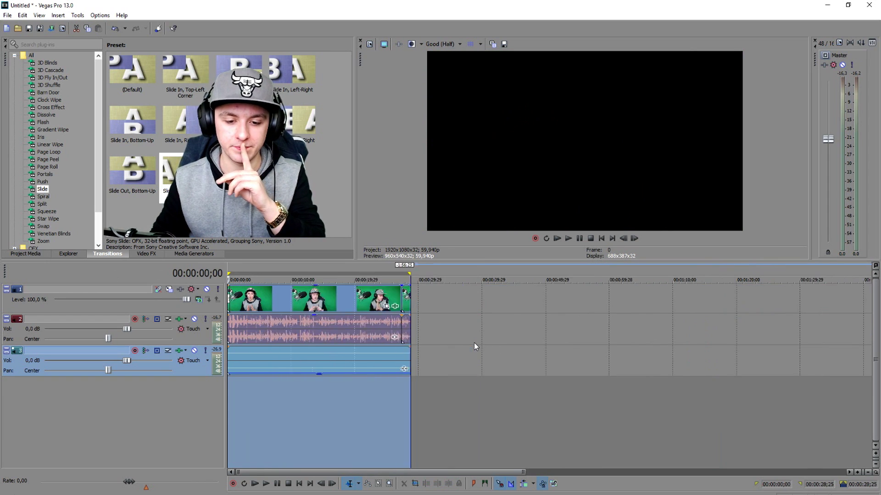
{"action": "scroll", "coordinate": [476, 347], "scroll_direction": "down", "scroll_amount": 3}
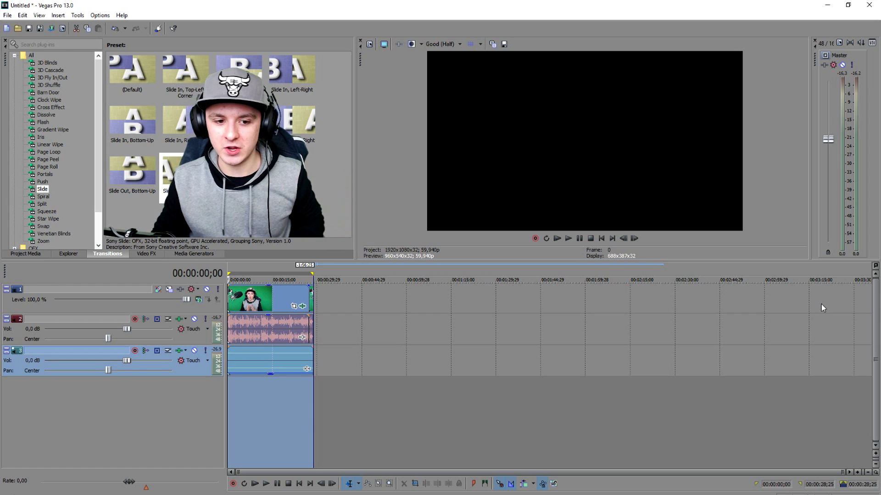
Step: Try a loop region from the timeline start to 00:03:32;10, then limit it to the clips, ending at 00:00:28;25
{"action": "left_click", "coordinate": [834, 274]}
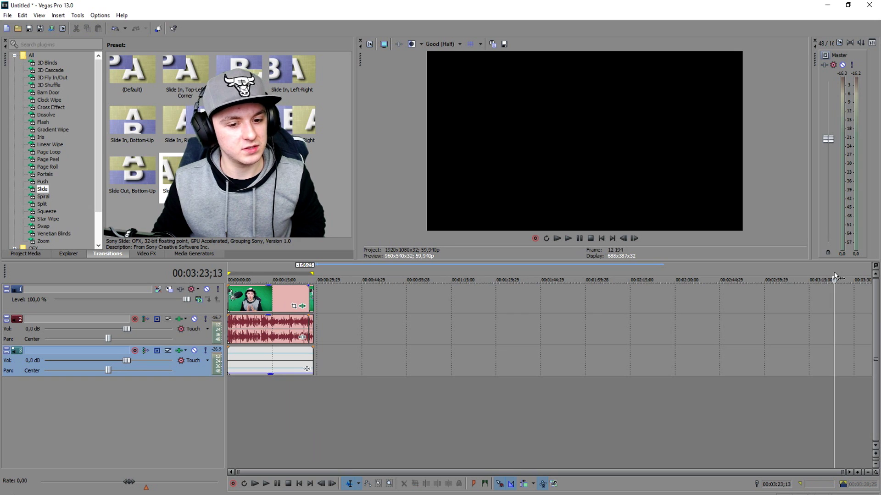
{"action": "left_click_drag", "start_coordinate": [860, 275], "coordinate": [228, 277]}
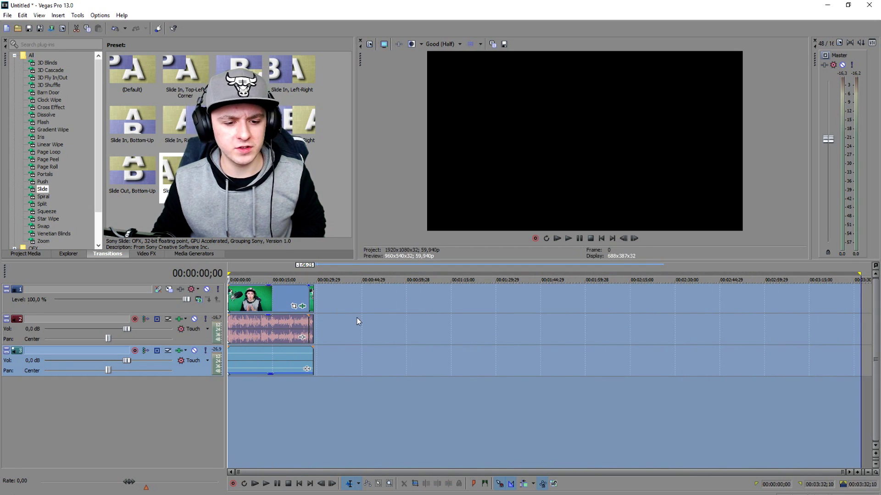
{"action": "left_click", "coordinate": [642, 295]}
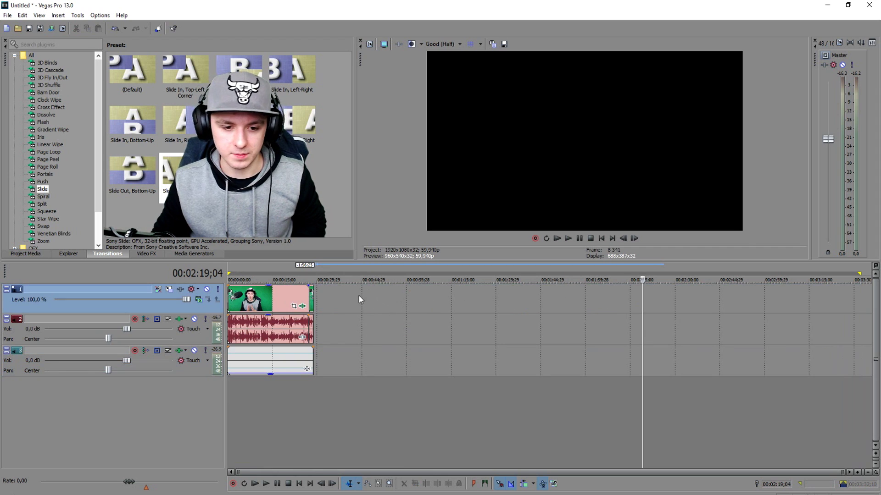
{"action": "left_click_drag", "start_coordinate": [320, 274], "coordinate": [231, 273]}
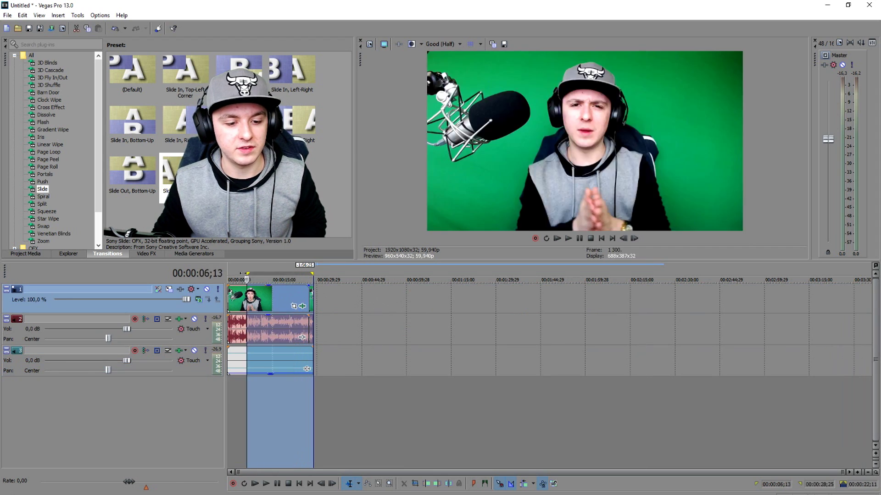
{"action": "left_click_drag", "start_coordinate": [258, 23], "coordinate": [118, 40]}
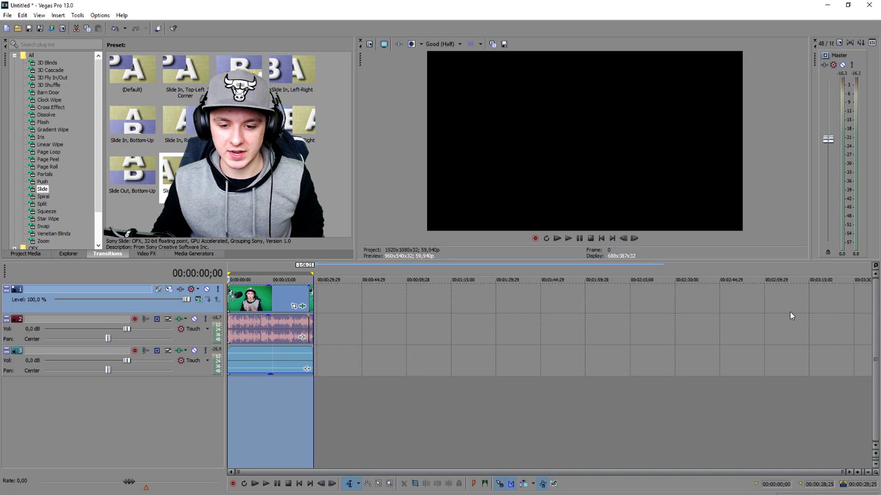
Step: Try a loop region over the empty timeline from 00:00:30;03 to 00:02:56;05, then clear the highlighted selection
{"action": "left_click", "coordinate": [789, 312]}
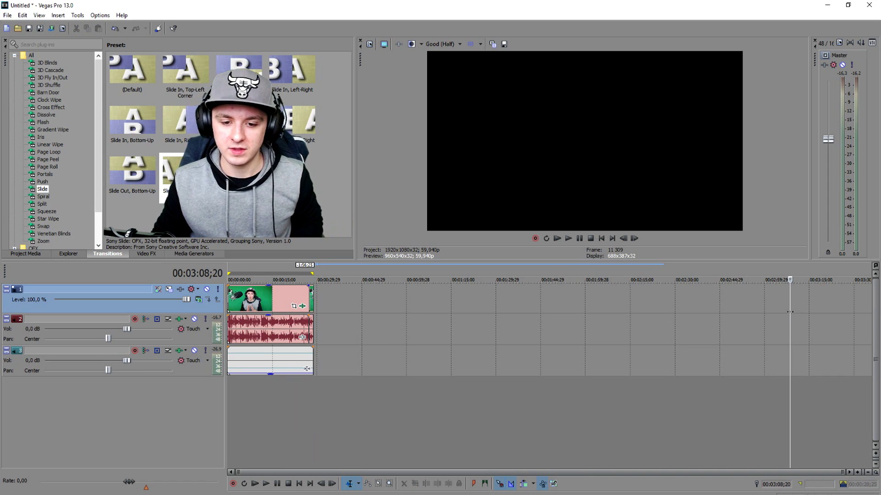
{"action": "left_click_drag", "start_coordinate": [317, 272], "coordinate": [752, 273]}
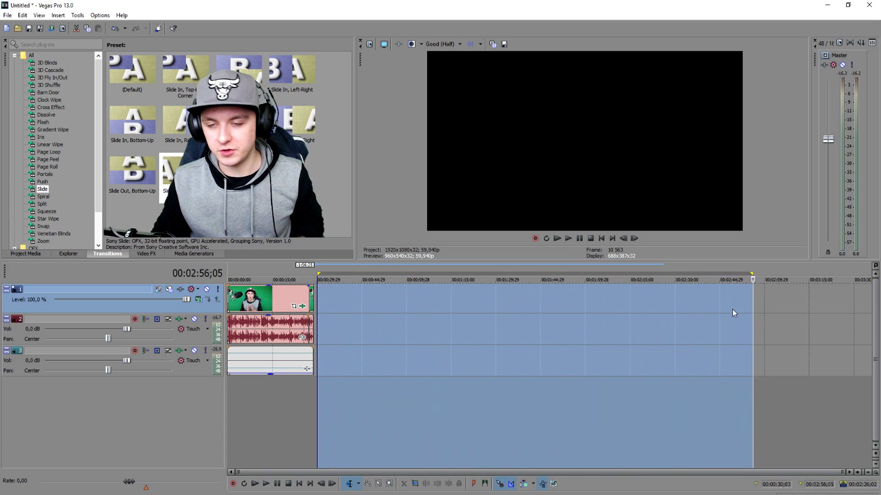
{"action": "left_click", "coordinate": [585, 298]}
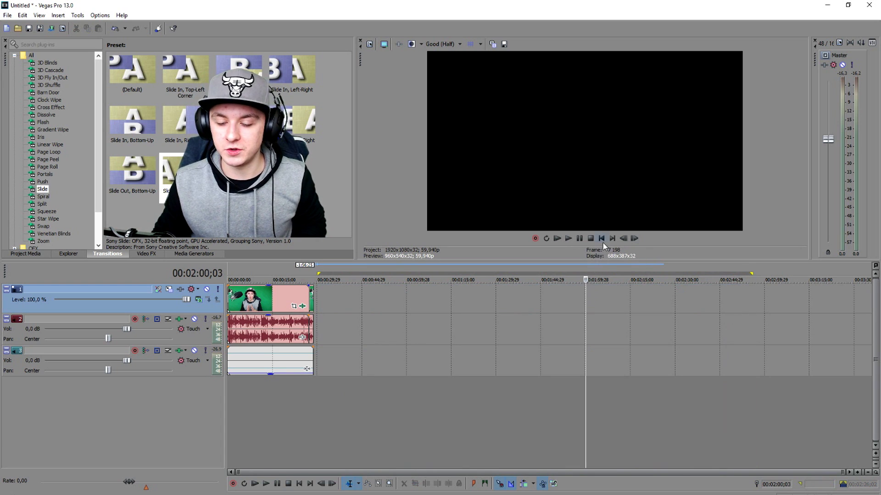
Step: Set the loop region from just before the end of the clips, about 00:00:28;20, back to the timeline start
{"action": "key", "text": "Home"}
{"action": "scroll", "coordinate": [436, 331], "scroll_direction": "up", "scroll_amount": 5}
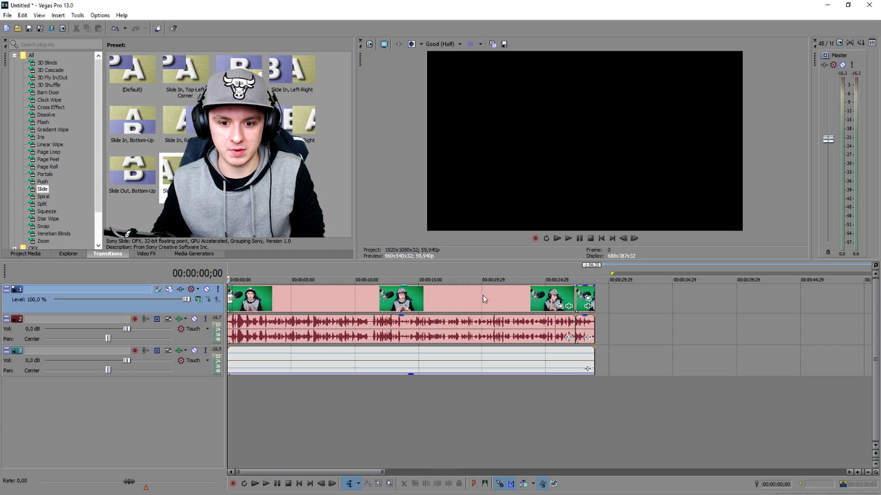
{"action": "left_click", "coordinate": [596, 268]}
{"action": "scroll", "coordinate": [595, 268], "scroll_direction": "up", "scroll_amount": 5}
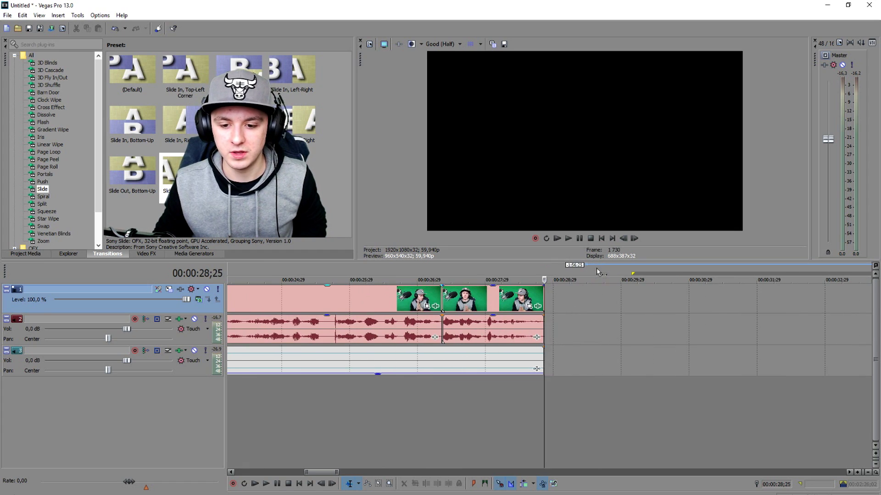
{"action": "left_click_drag", "start_coordinate": [543, 268], "coordinate": [473, 270]}
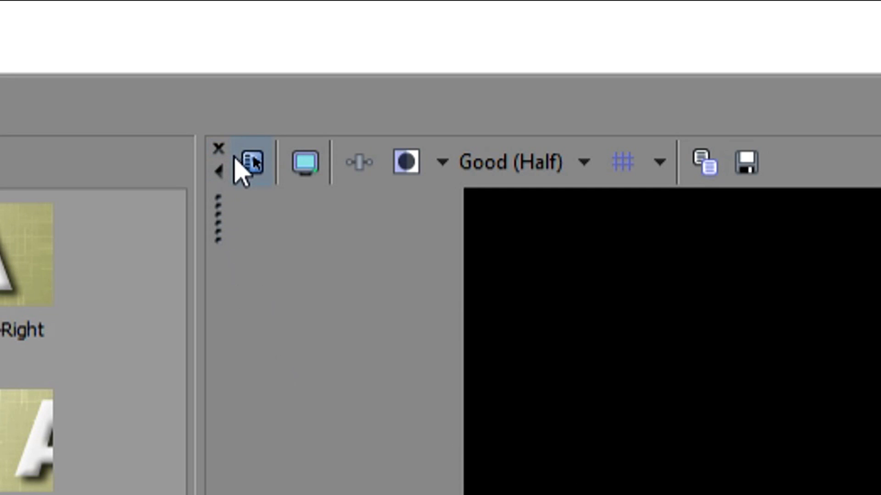
Step: Apply the HD 1080-24p (1920x1080; 23,976 fps) template in the project's video properties and close them
{"action": "left_click", "coordinate": [237, 161]}
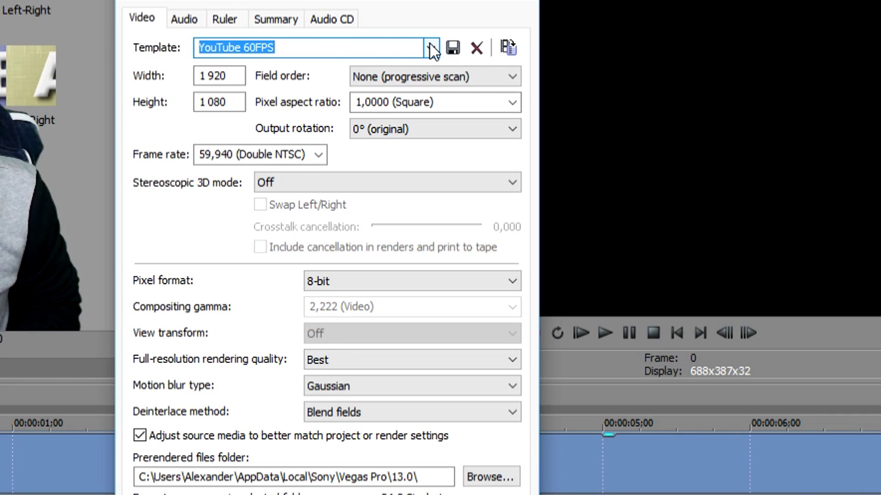
{"action": "left_click", "coordinate": [487, 107]}
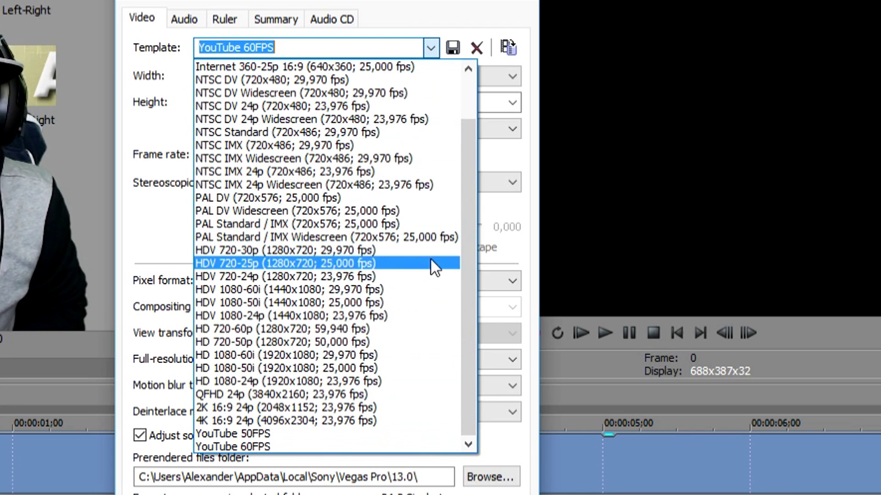
{"action": "left_click", "coordinate": [379, 381]}
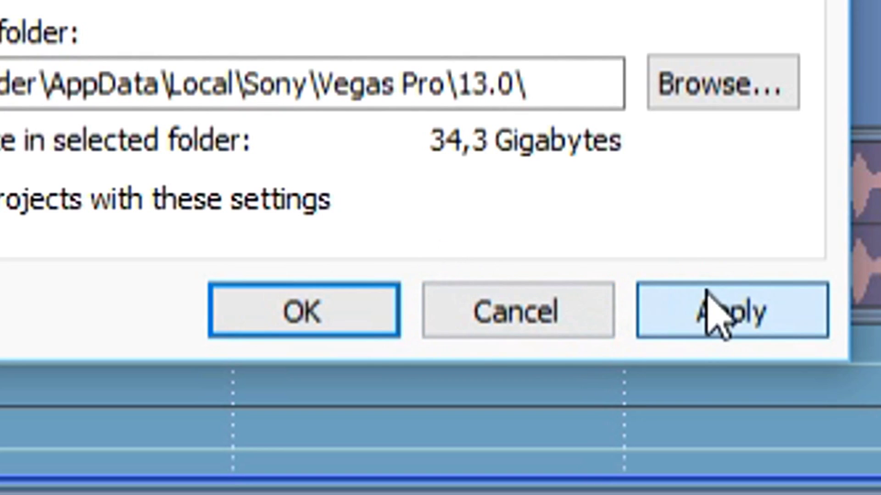
{"action": "left_click", "coordinate": [514, 344]}
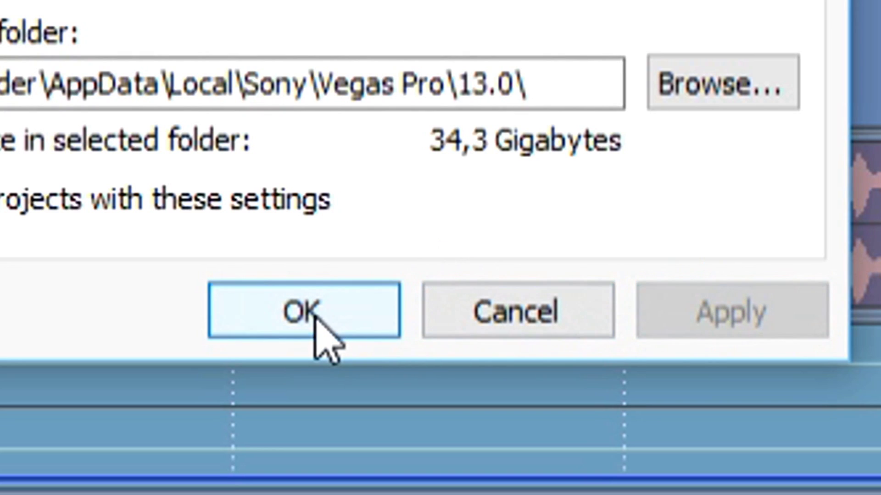
{"action": "left_click", "coordinate": [445, 348]}
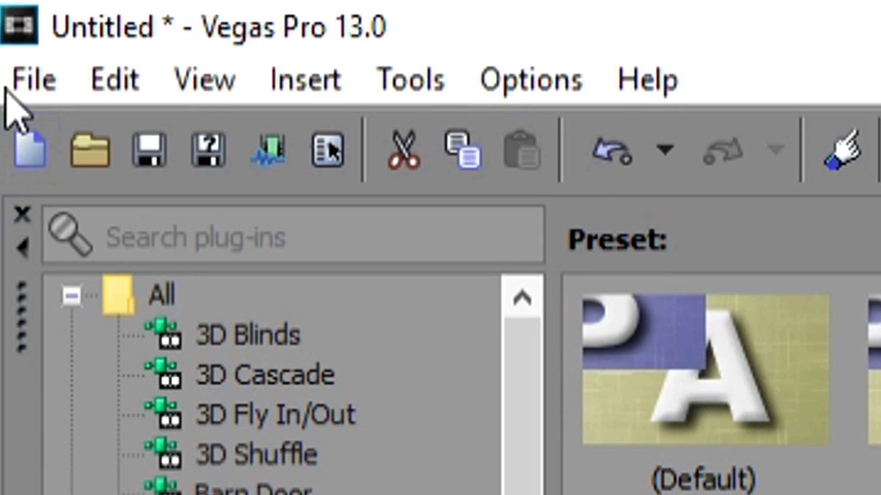
Step: Open the Render As settings and choose the 6,4 Mbps HD 1080-24p Video template as output format
{"action": "left_click", "coordinate": [10, 14]}
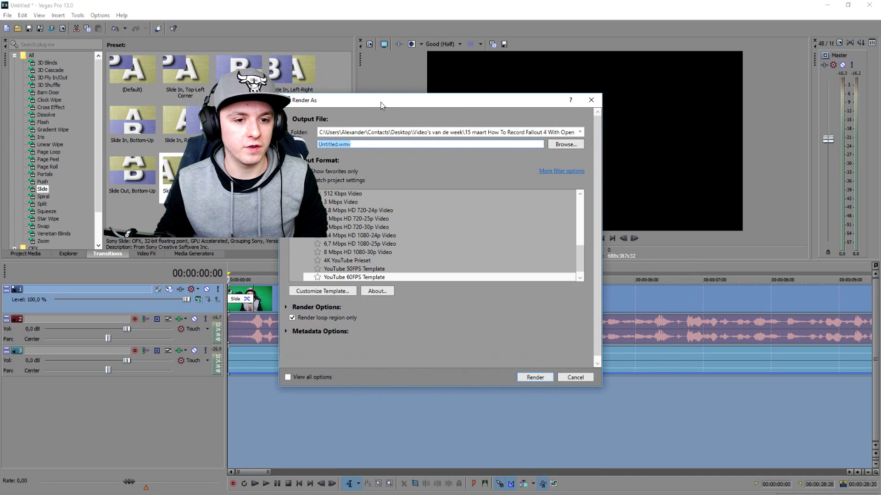
{"action": "left_click_drag", "start_coordinate": [381, 103], "coordinate": [472, 94]}
{"action": "left_click", "coordinate": [474, 227]}
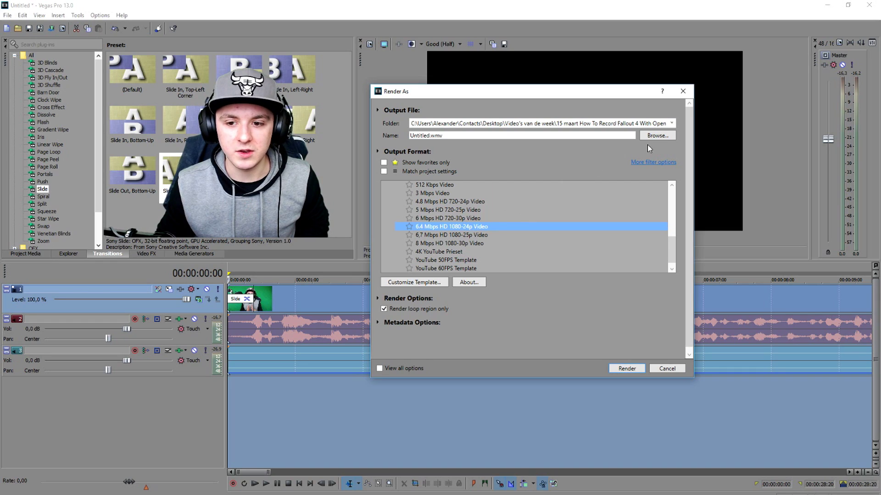
Step: Set the render output to the Desktop folder with the file name Nice intro
{"action": "left_click", "coordinate": [657, 137]}
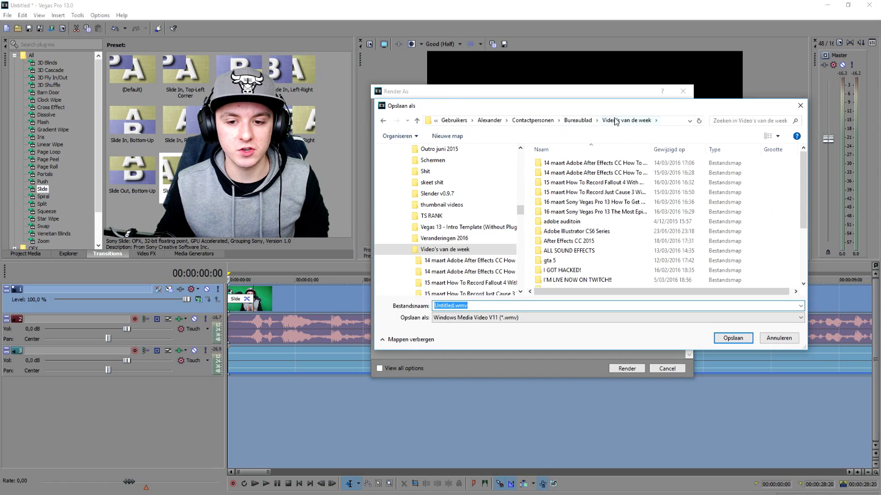
{"action": "left_click", "coordinate": [577, 120]}
{"action": "left_click", "coordinate": [518, 306]}
{"action": "key", "text": "ctrl+a"}
{"action": "key", "text": "BackSpace"}
{"action": "type", "text": "Nice intro"}
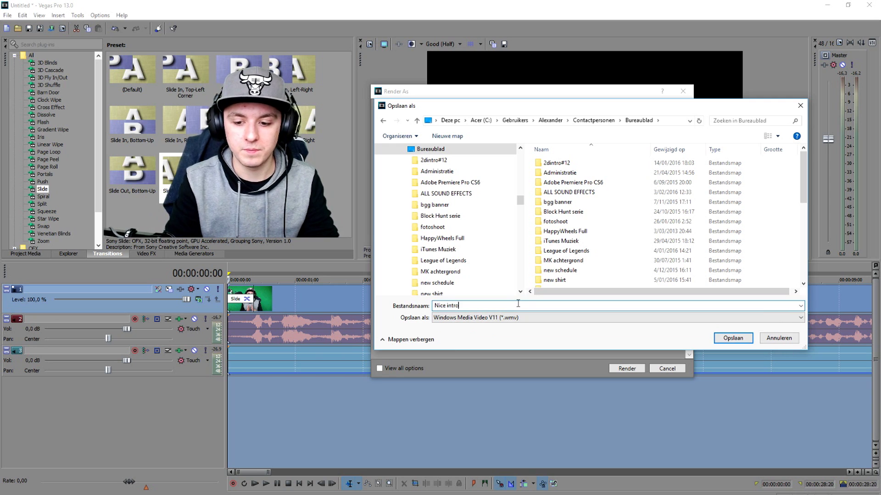
{"action": "key", "text": "Return"}
Step: Start rendering Nice intro.wmv with the 6,4 Mbps HD 1080-24p Video template, then cancel the render partway
{"action": "left_click", "coordinate": [496, 229]}
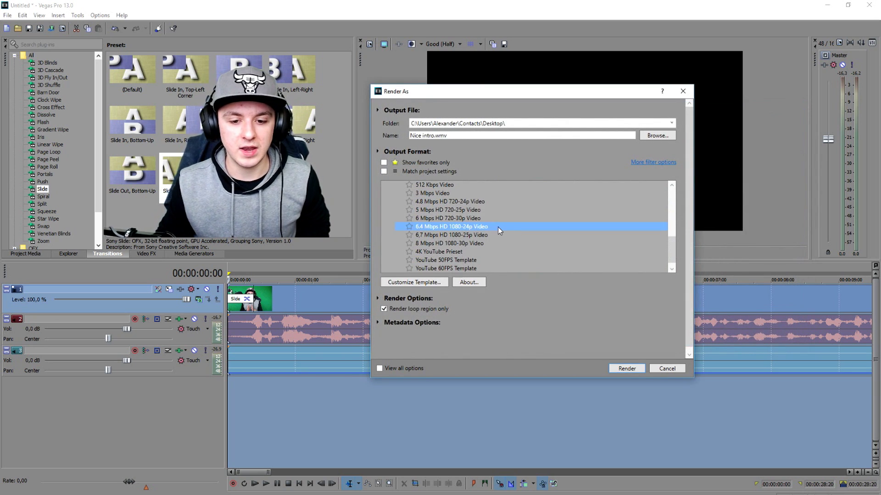
{"action": "left_click", "coordinate": [614, 370]}
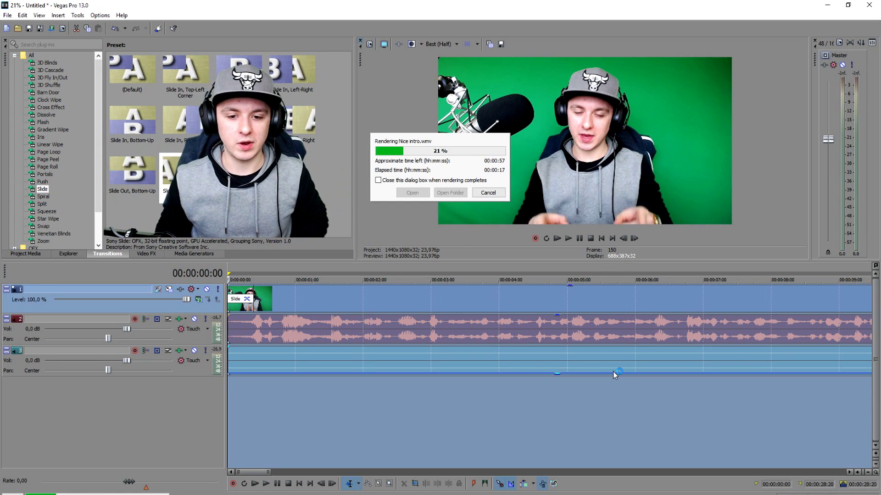
{"action": "left_click", "coordinate": [486, 193]}
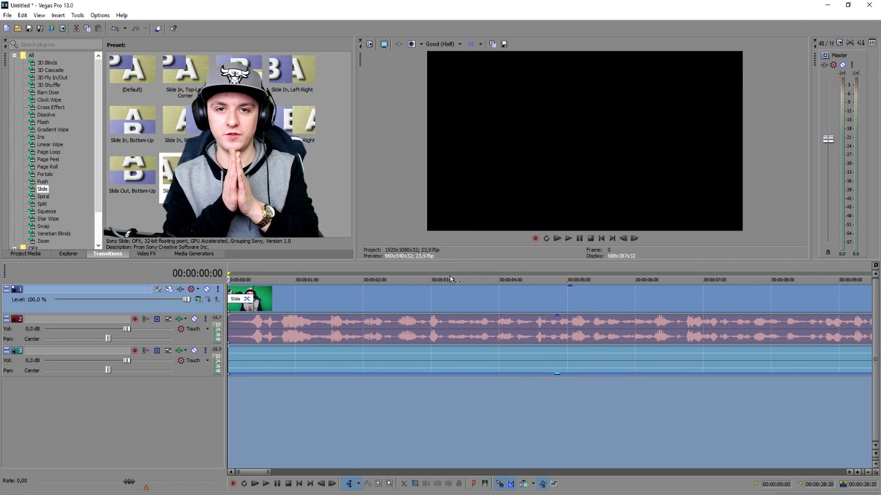